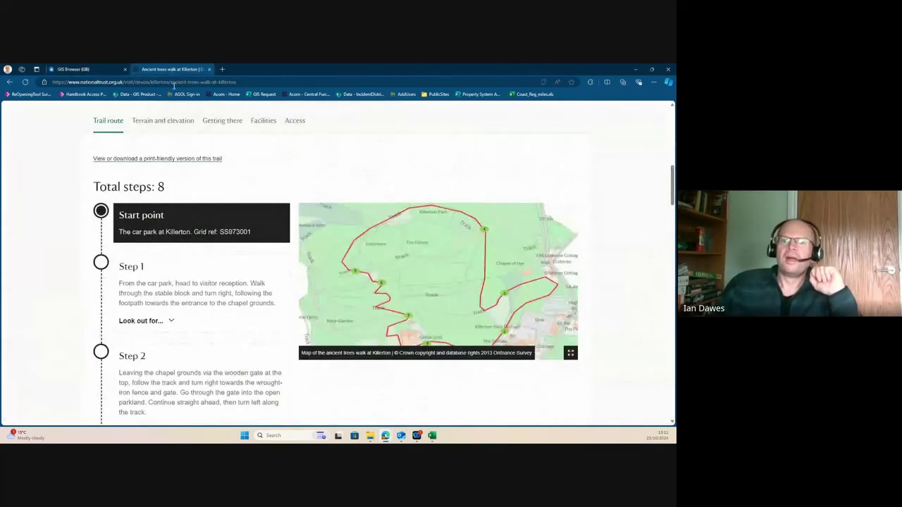
- Switch to the Ancient trees walk at Killerton page and read through its trail route
click(174, 70)
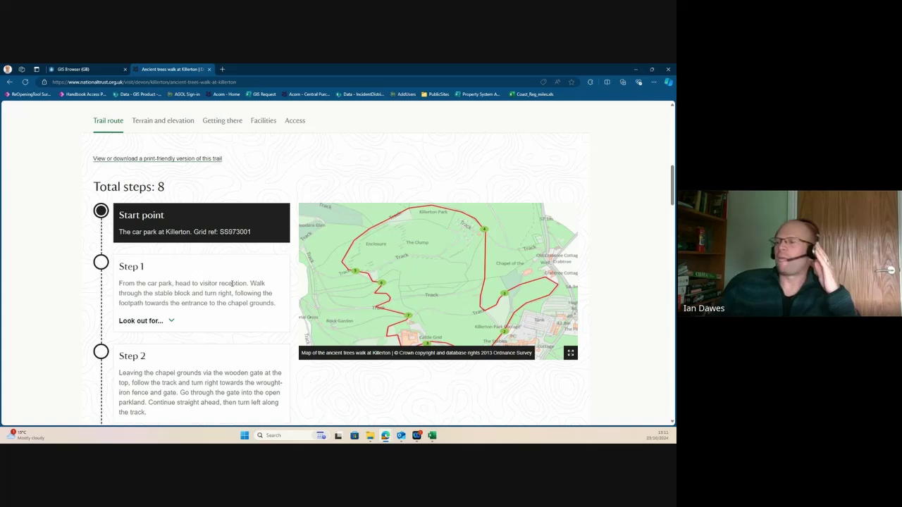
scroll(233, 282, up, 10)
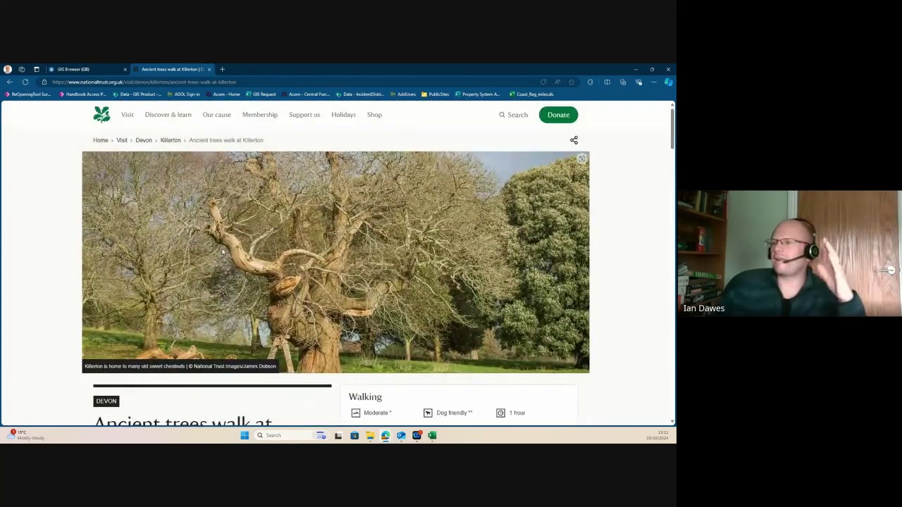
scroll(232, 251, down, 2)
scroll(231, 250, down, 1)
scroll(231, 250, up, 2)
scroll(231, 251, down, 2)
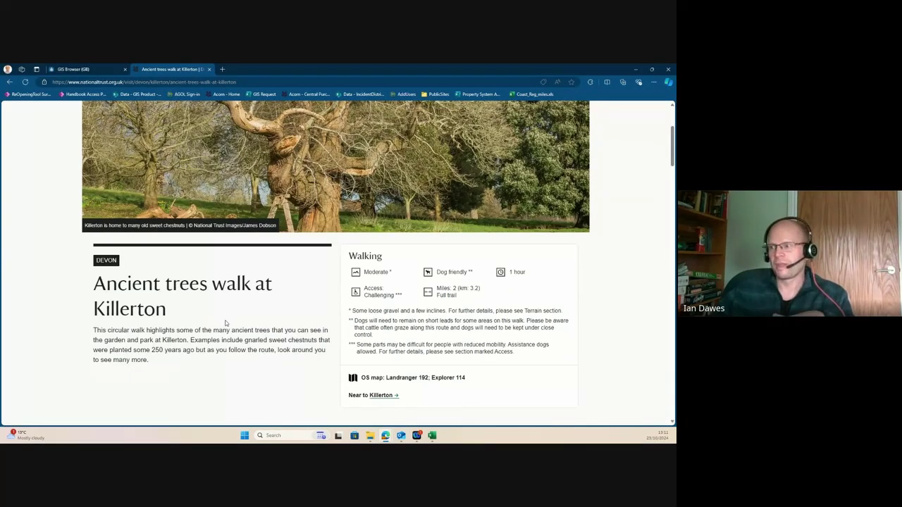
scroll(226, 323, down, 5)
scroll(225, 323, up, 3)
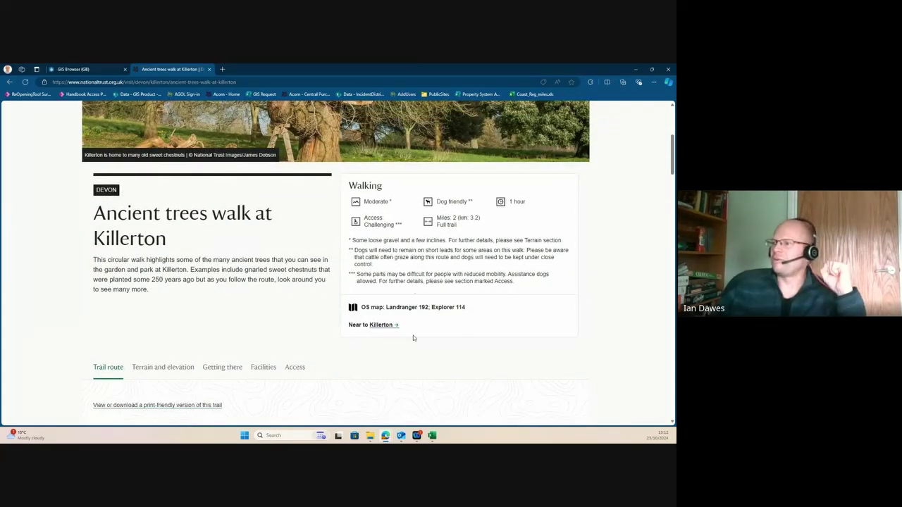
- Find the trail download link and open the print-friendly version of the walk
scroll(378, 331, down, 3)
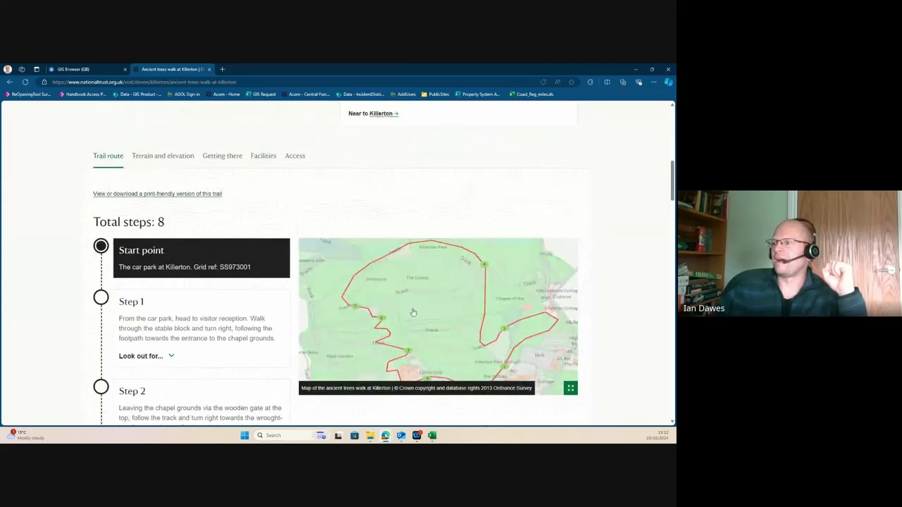
scroll(521, 337, down, 2)
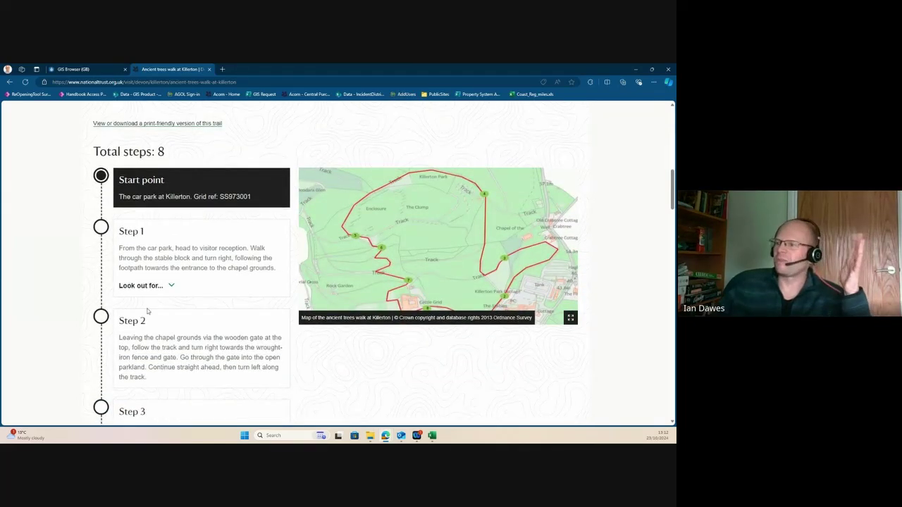
scroll(381, 253, up, 2)
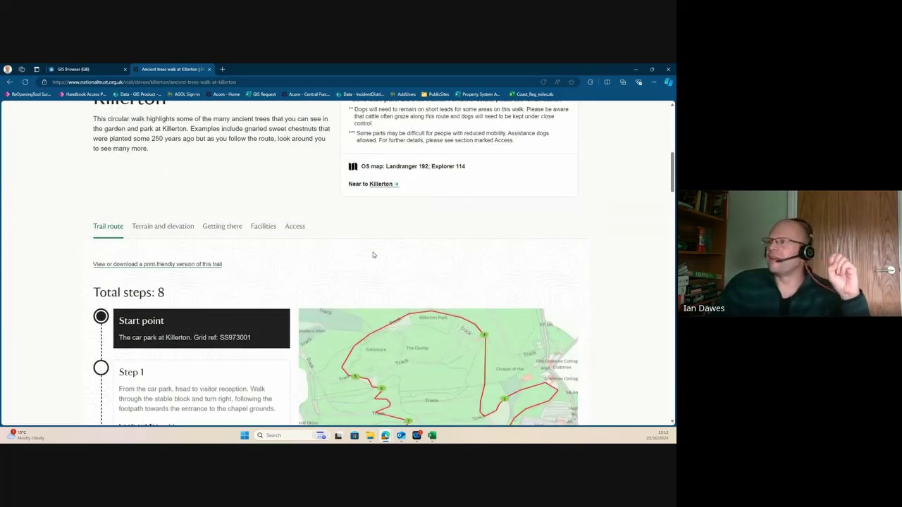
scroll(374, 255, up, 2)
scroll(232, 260, up, 1)
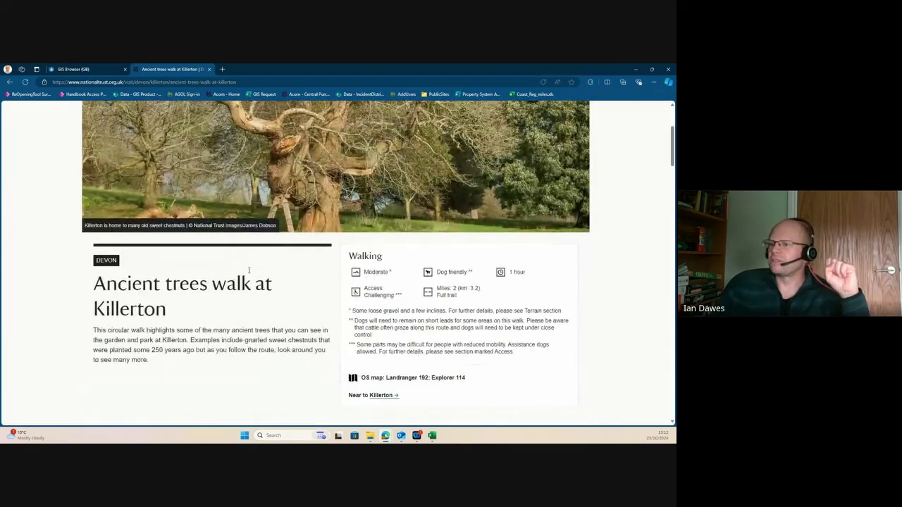
scroll(232, 275, down, 2)
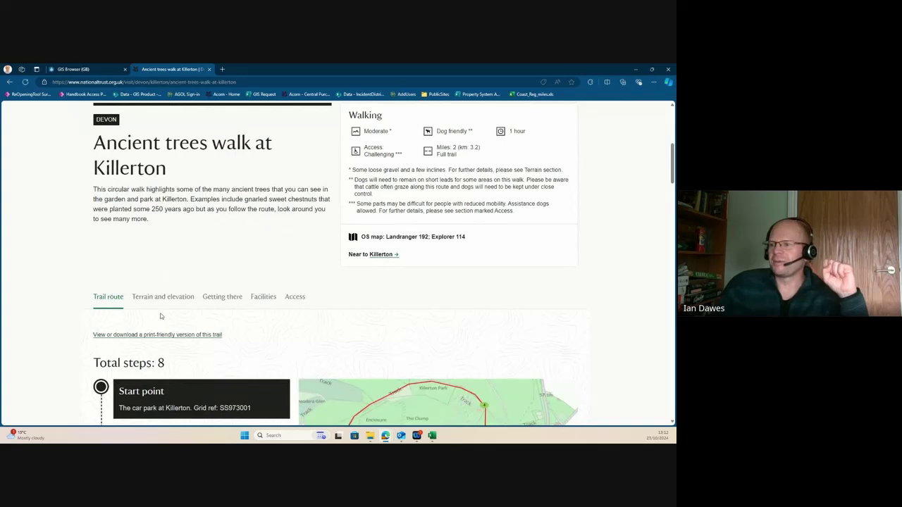
click(161, 336)
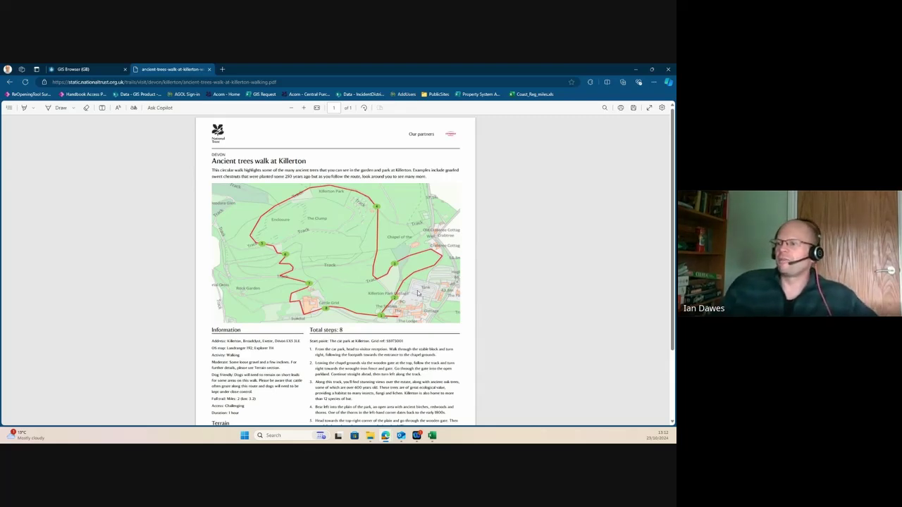
- Read down the walk PDF's route map and 8 steps, then return to the top
scroll(378, 348, down, 1)
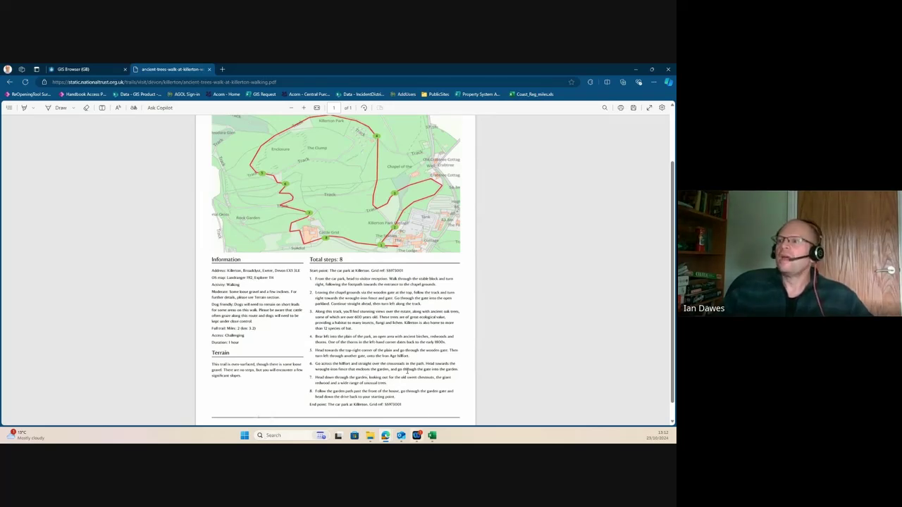
scroll(378, 353, up, 1)
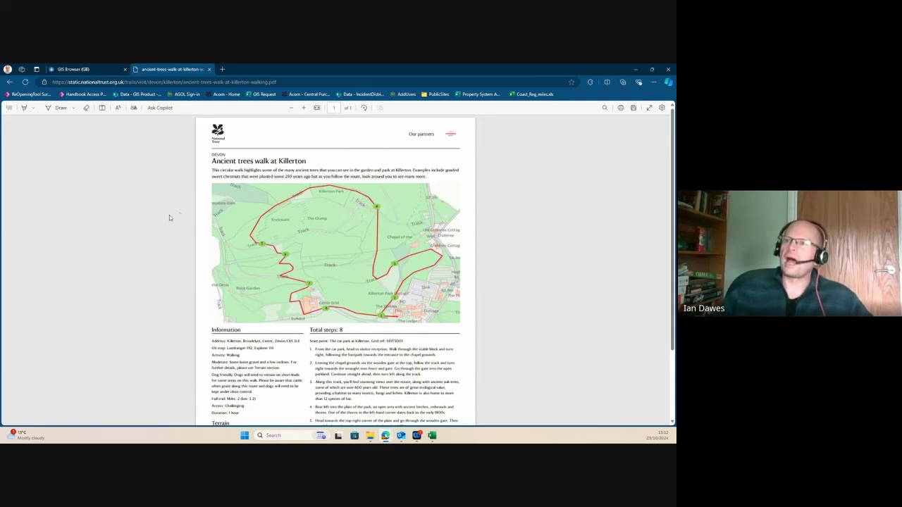
- Return to the GIS Browser map and bring the Home panel tab back into view
click(96, 70)
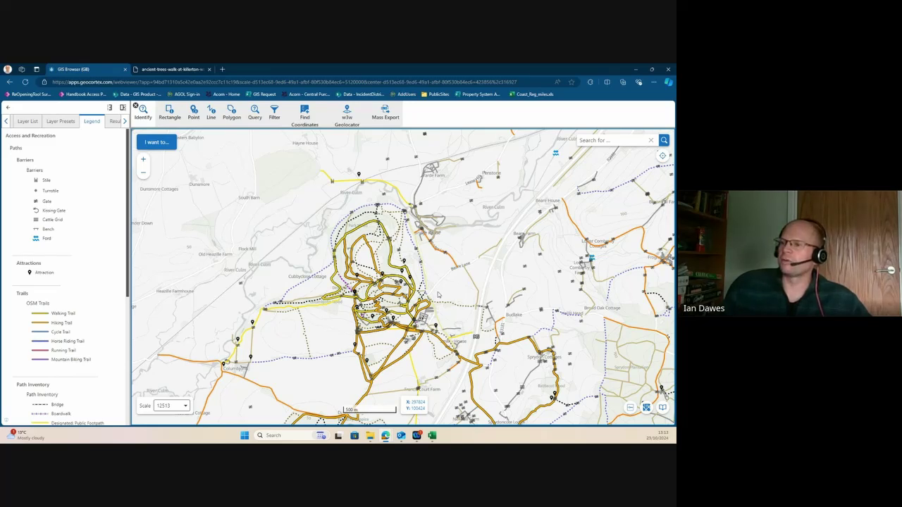
click(6, 122)
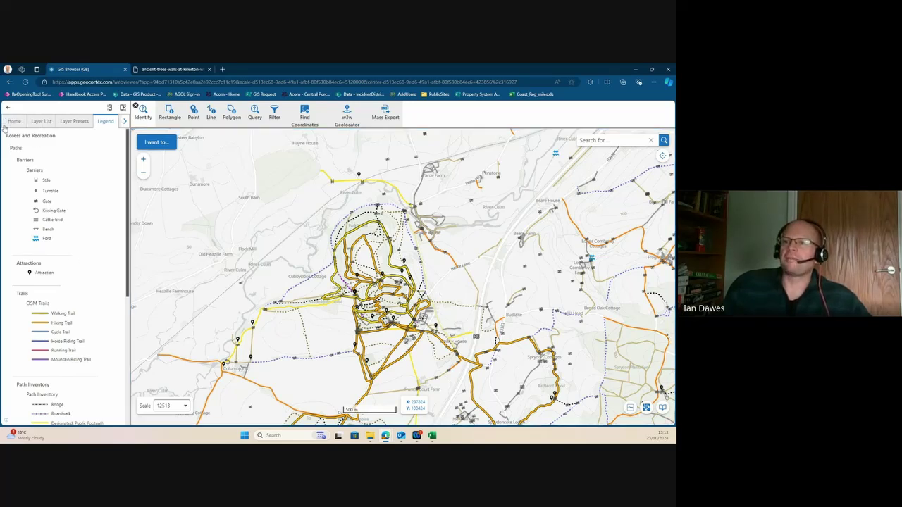
- In the Layer List under Paths, switch off Barriers, Attractions and Trails, leaving Path Inventory
click(41, 123)
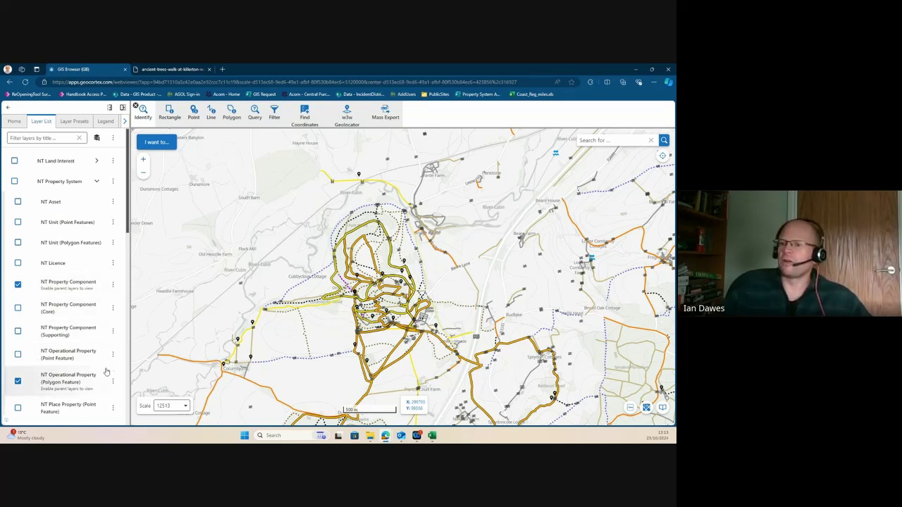
scroll(79, 368, down, 10)
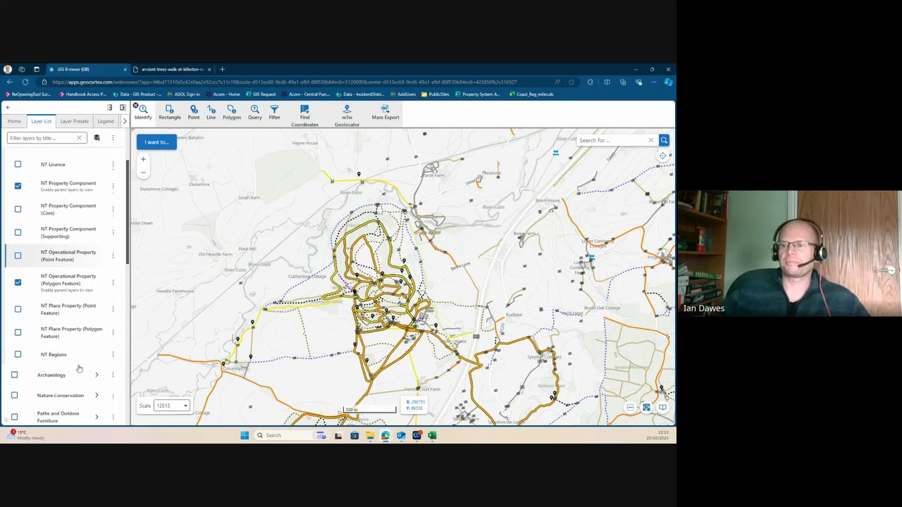
scroll(78, 368, down, 3)
scroll(79, 368, up, 2)
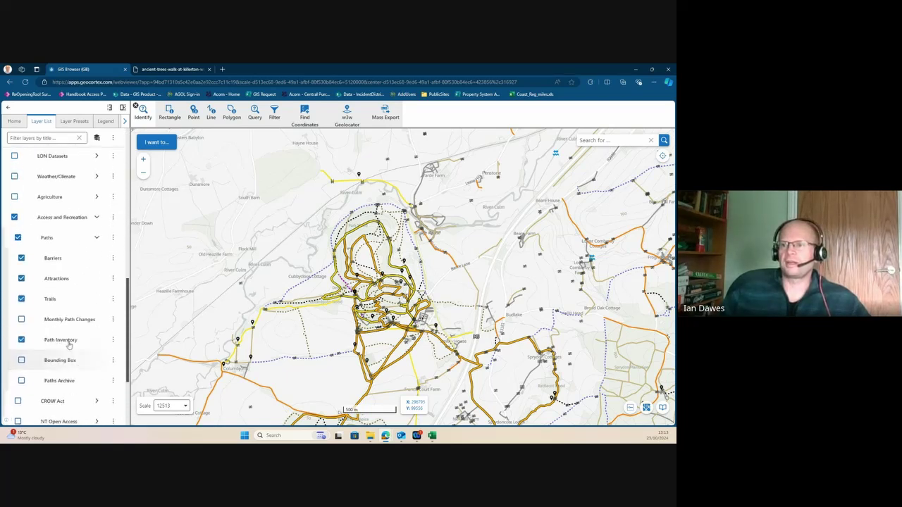
click(21, 258)
click(21, 278)
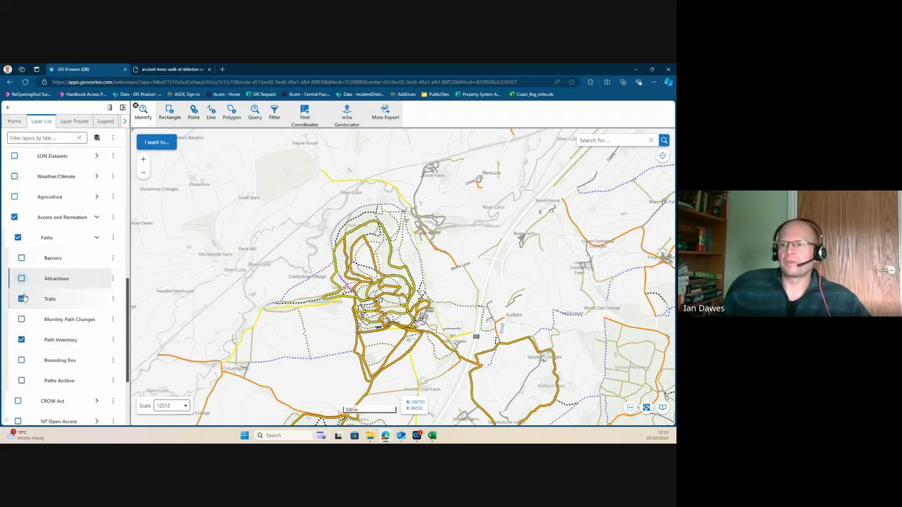
click(21, 299)
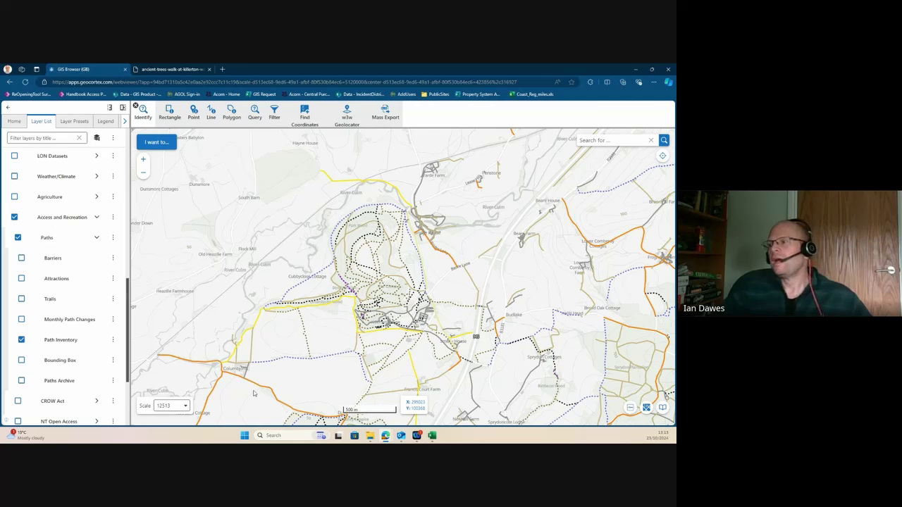
scroll(433, 337, up, 2)
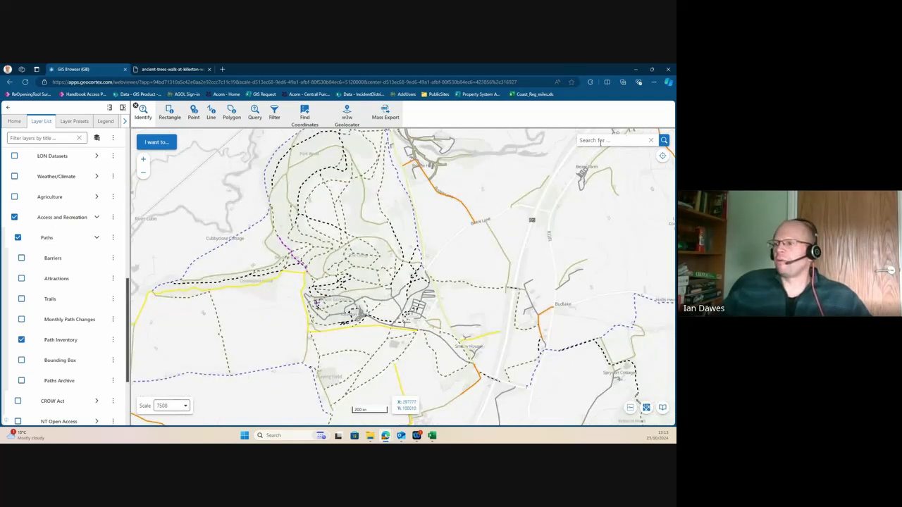
scroll(443, 236, down, 2)
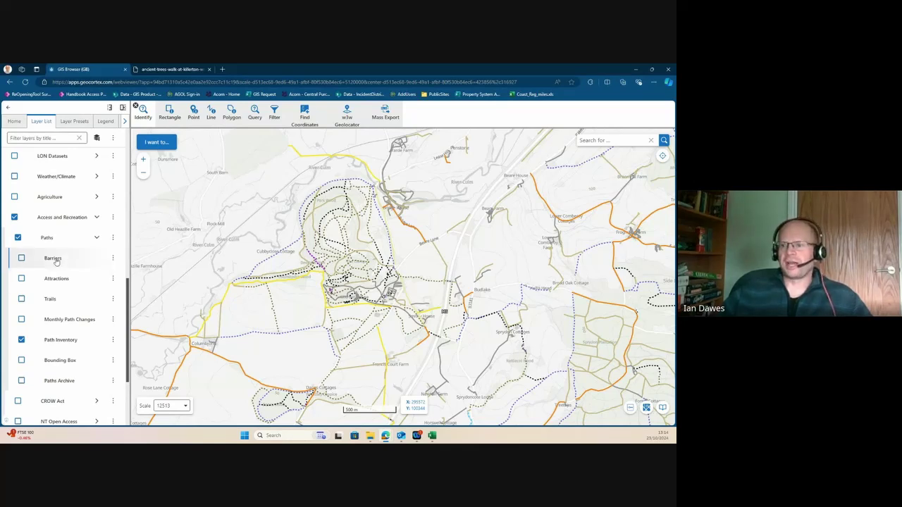
- Swap Path Inventory for the Trails layer, compare with the walk PDF, and centre the Killerton trails
click(21, 339)
click(22, 301)
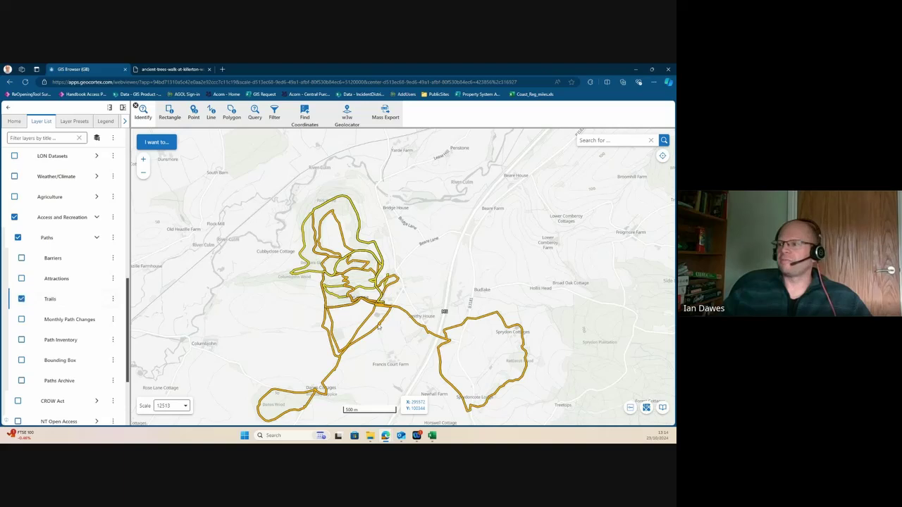
click(169, 70)
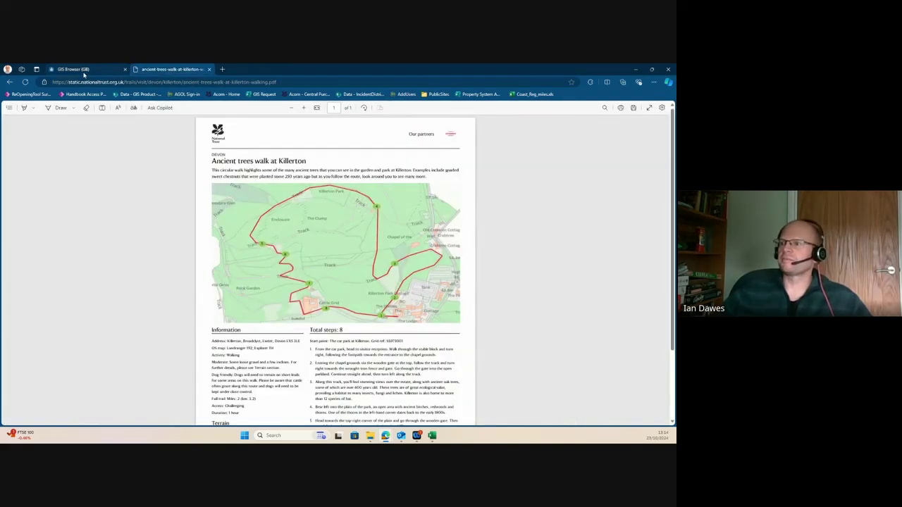
click(99, 69)
scroll(356, 289, up, 2)
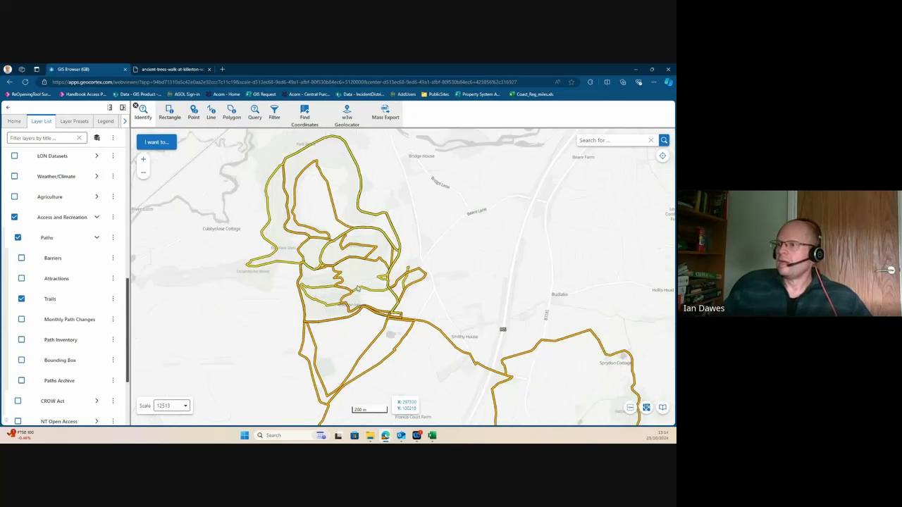
scroll(380, 307, down, 1)
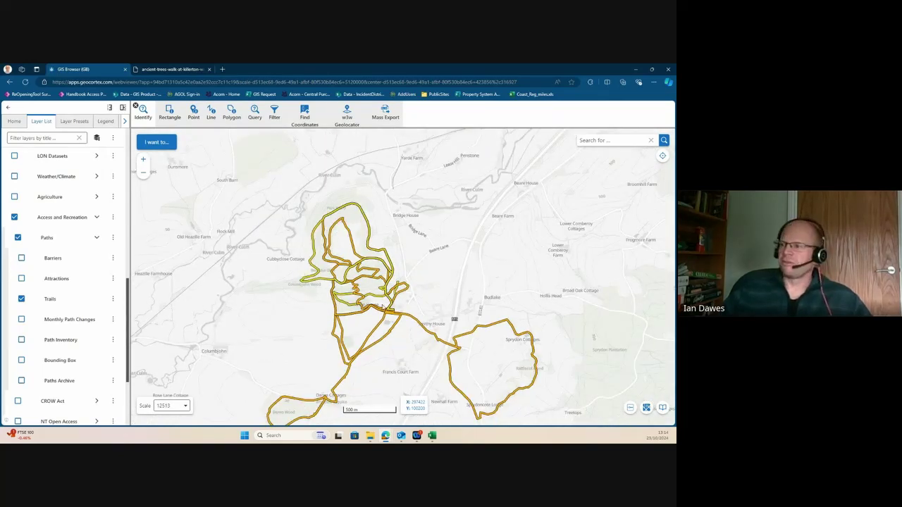
drag(287, 320, 293, 289)
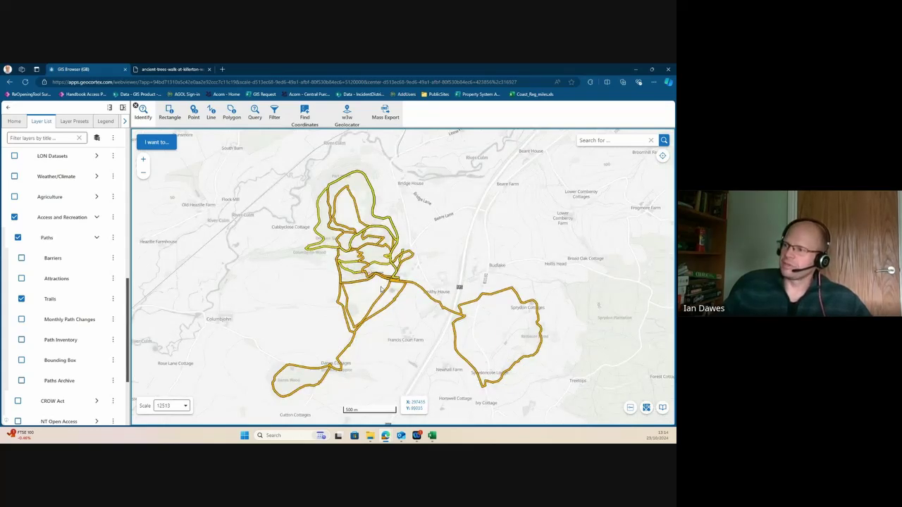
- Turn the Barriers and Attractions layers back on, zoom in, and show the Legend
click(21, 258)
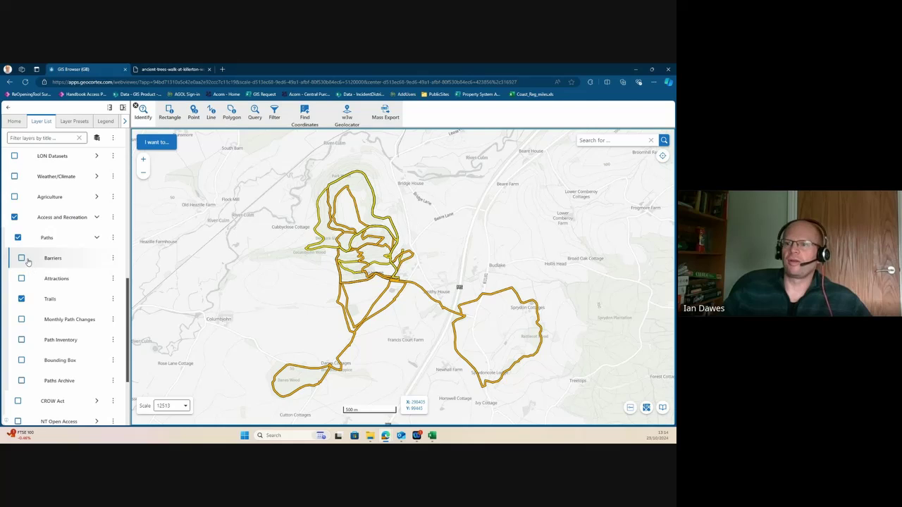
click(21, 279)
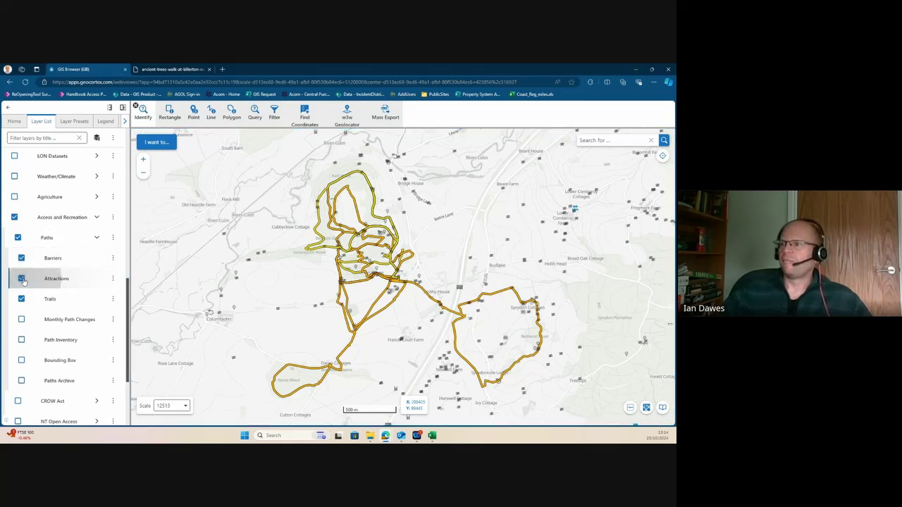
scroll(384, 283, up, 3)
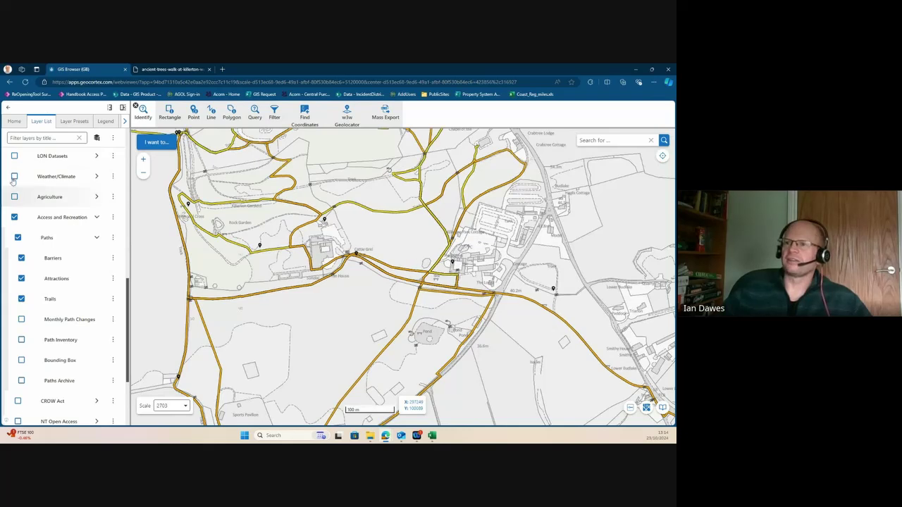
click(106, 122)
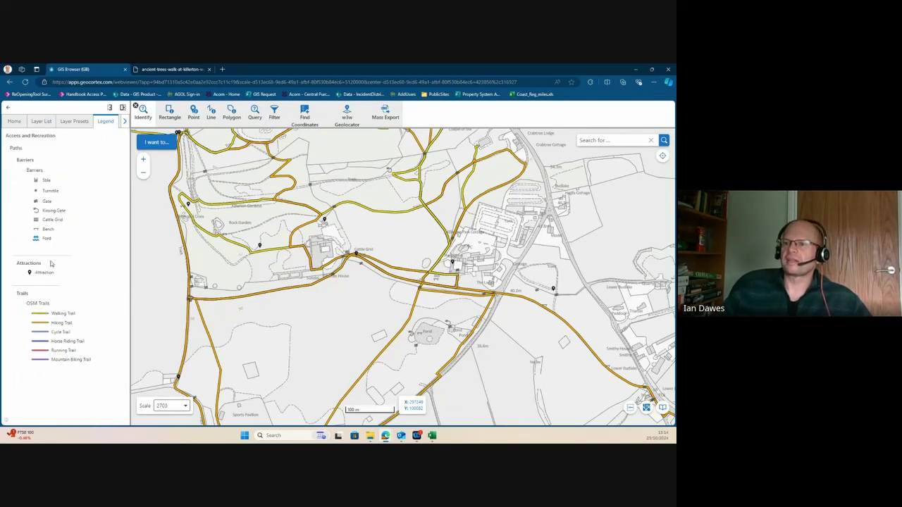